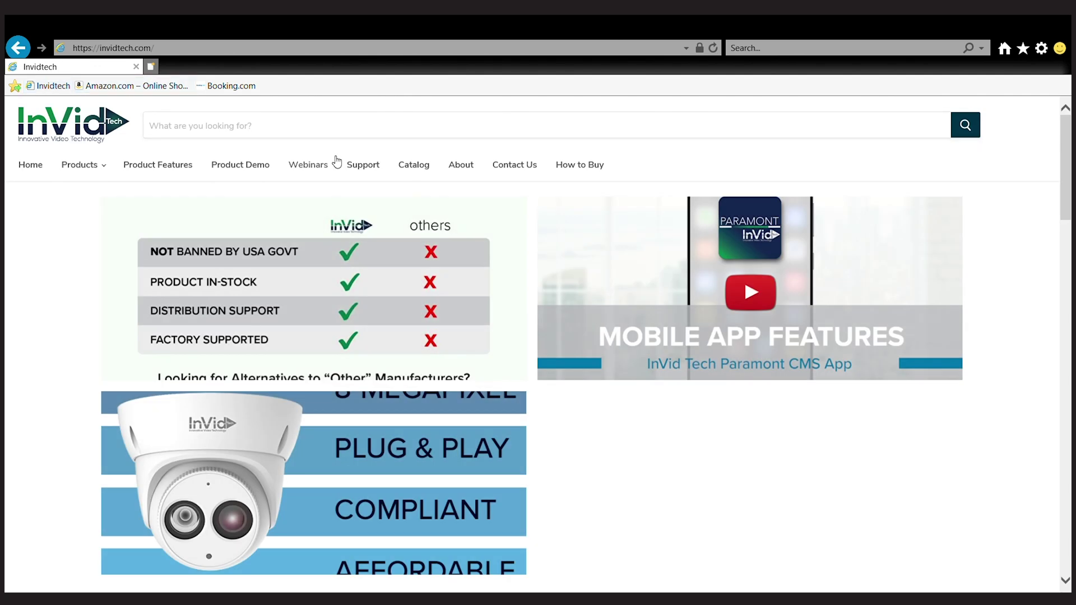
# Go to the InVid Tech Support page and scroll to the Paramont Series PC Downloads page
pyautogui.click(367, 166)
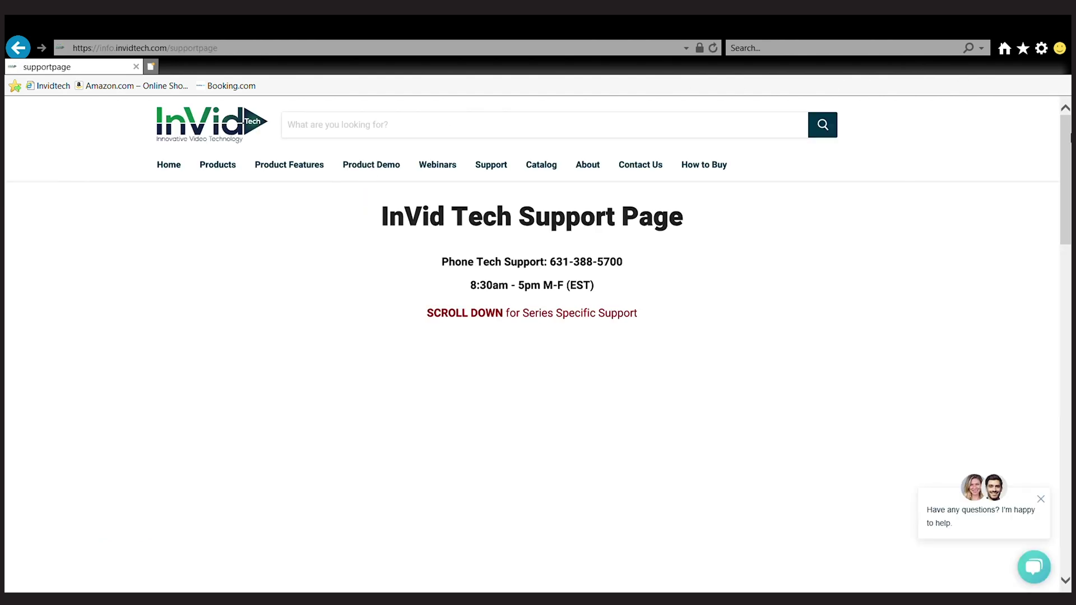
pyautogui.moveTo(1066, 135); pyautogui.dragTo(1060, 361)
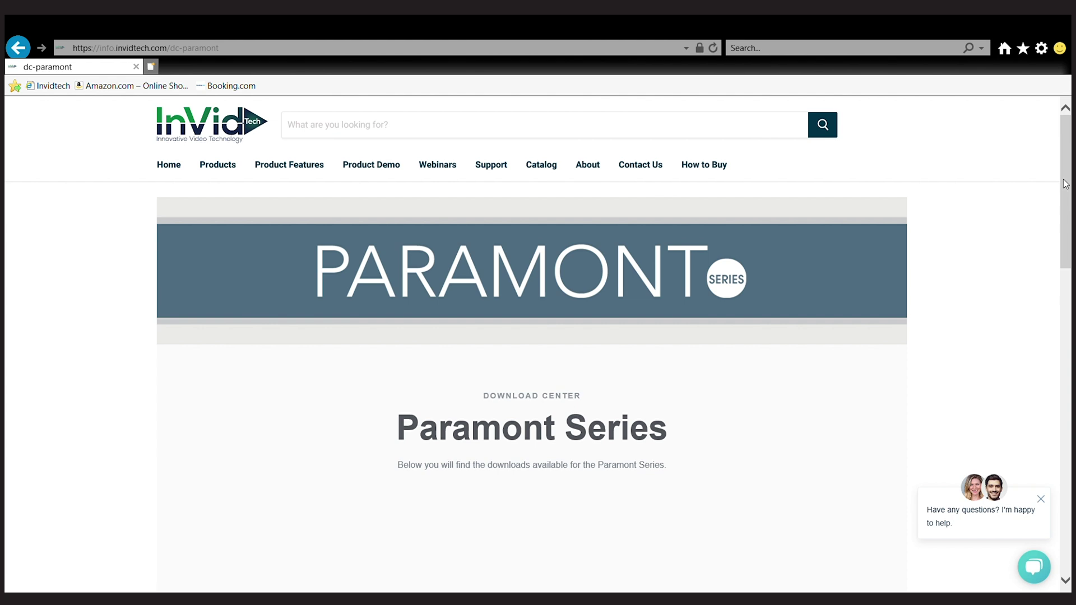
pyautogui.moveTo(1066, 184); pyautogui.dragTo(1069, 332)
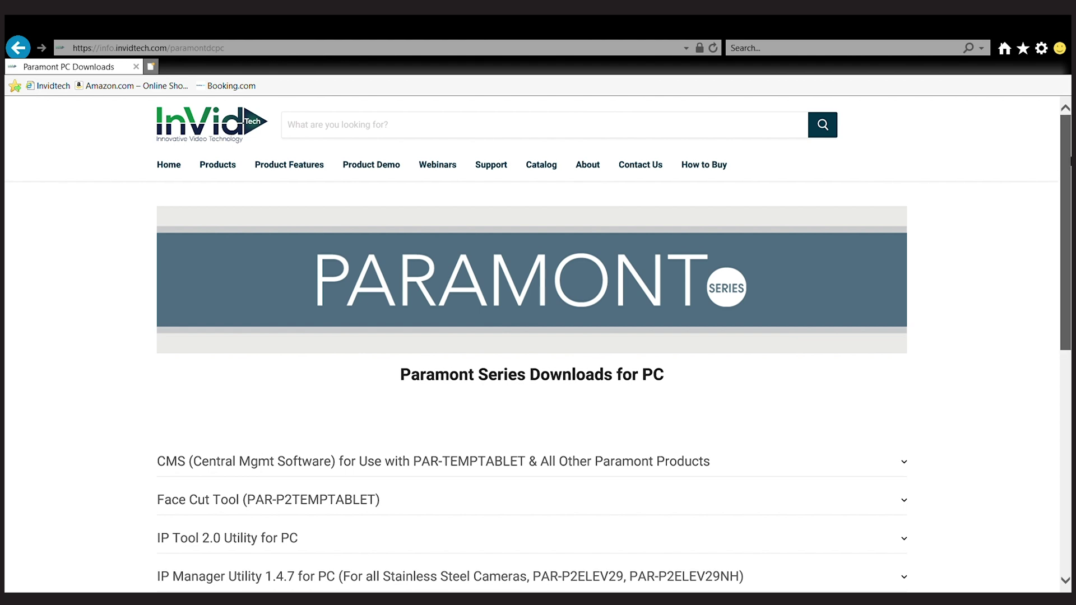
# Download the IP Tool 2.0 Utility for PC and run its installer
pyautogui.scroll(-2, 1070, 161)
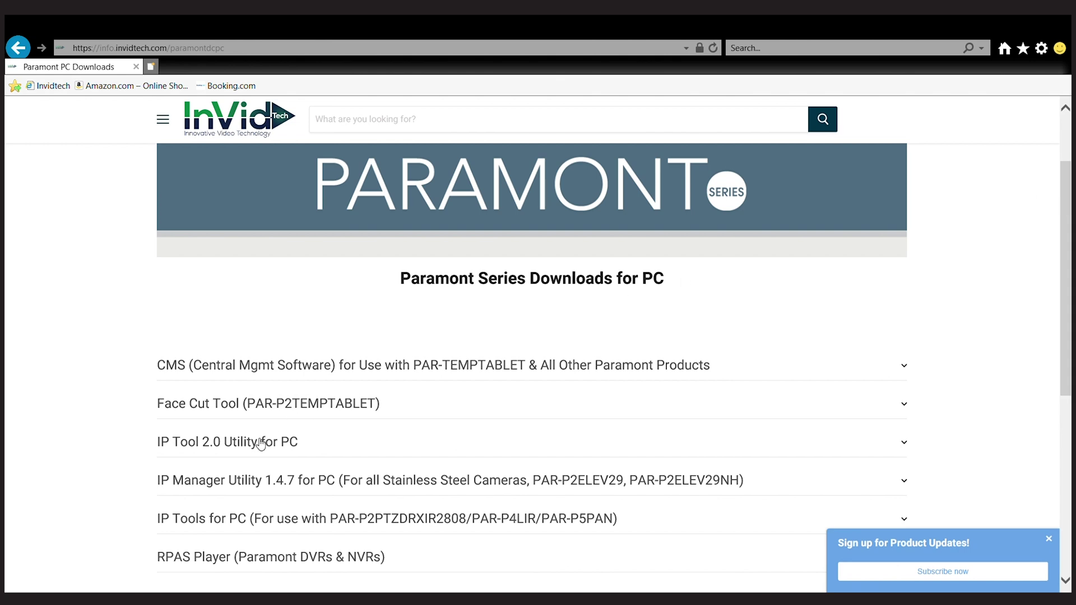
pyautogui.click(261, 443)
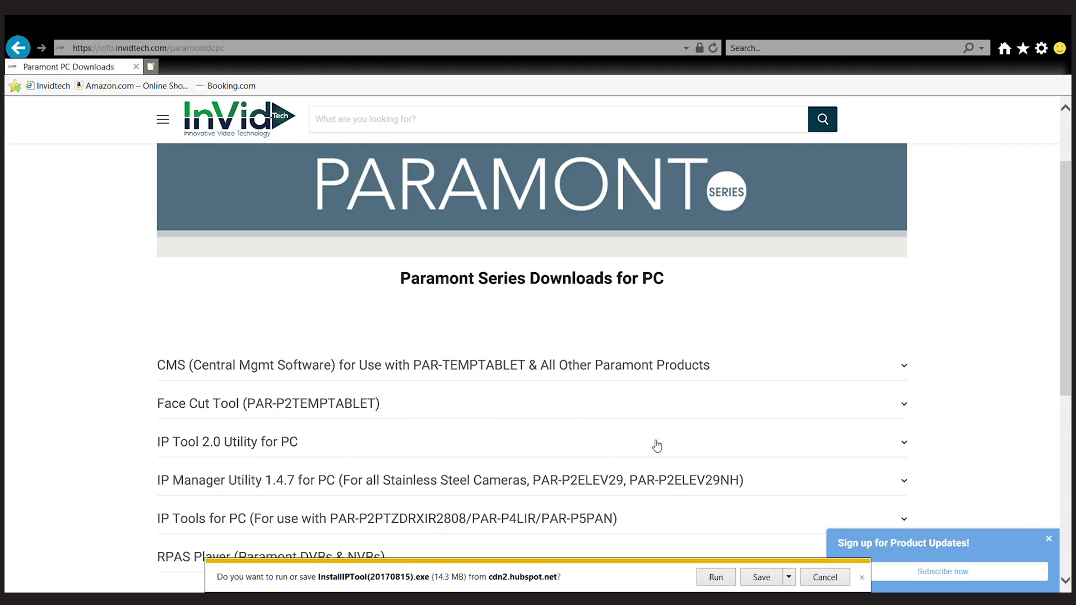
pyautogui.click(716, 578)
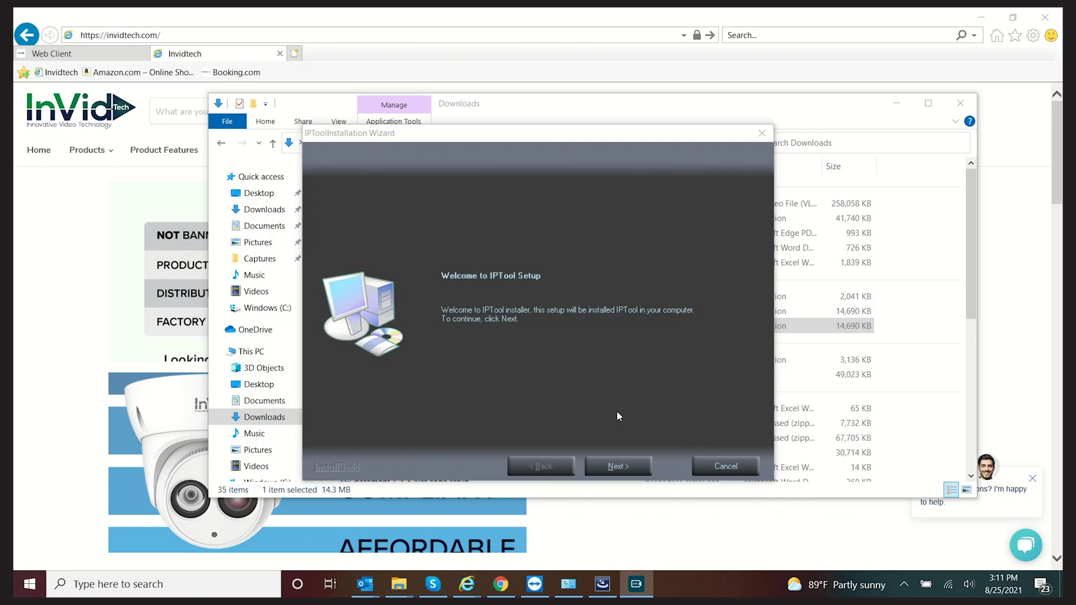
# Accept the IPTool licence, then continue with the default folder and the vcredist_x86 component
pyautogui.click(630, 467)
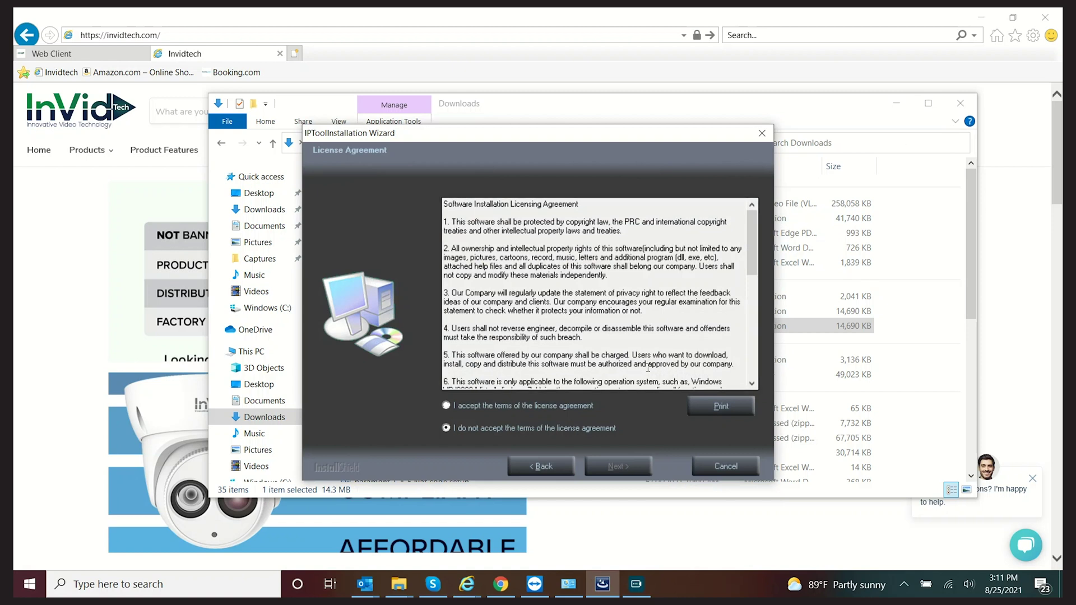
pyautogui.click(495, 406)
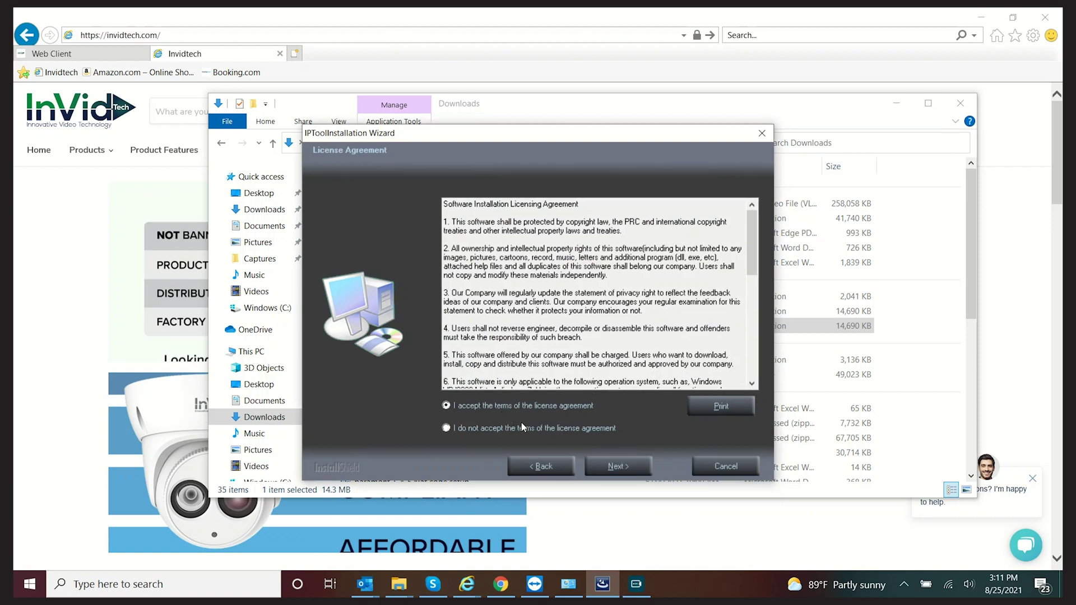
pyautogui.click(612, 473)
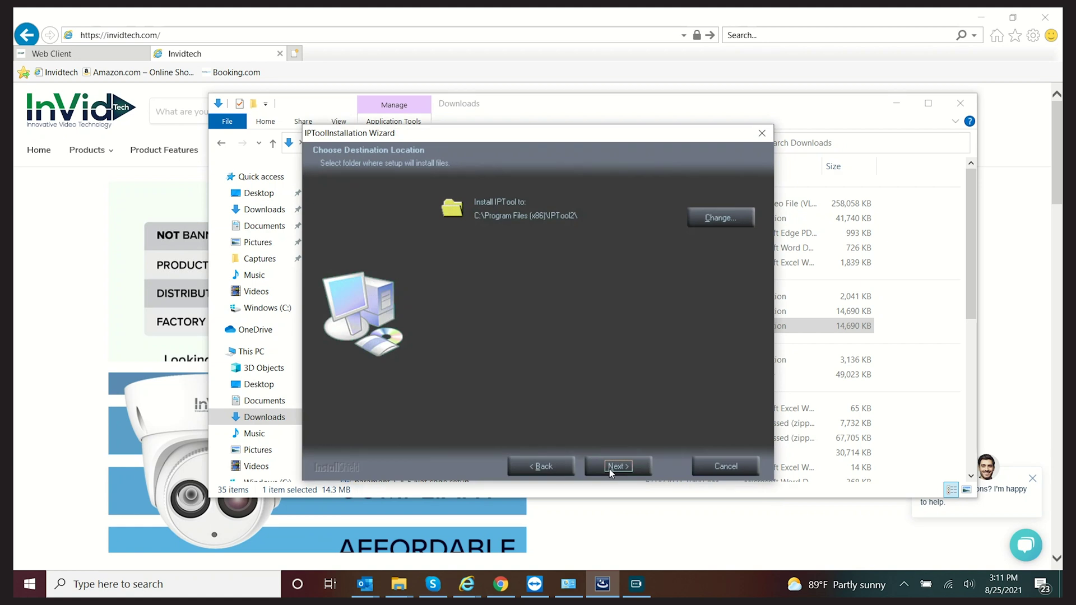
pyautogui.click(610, 469)
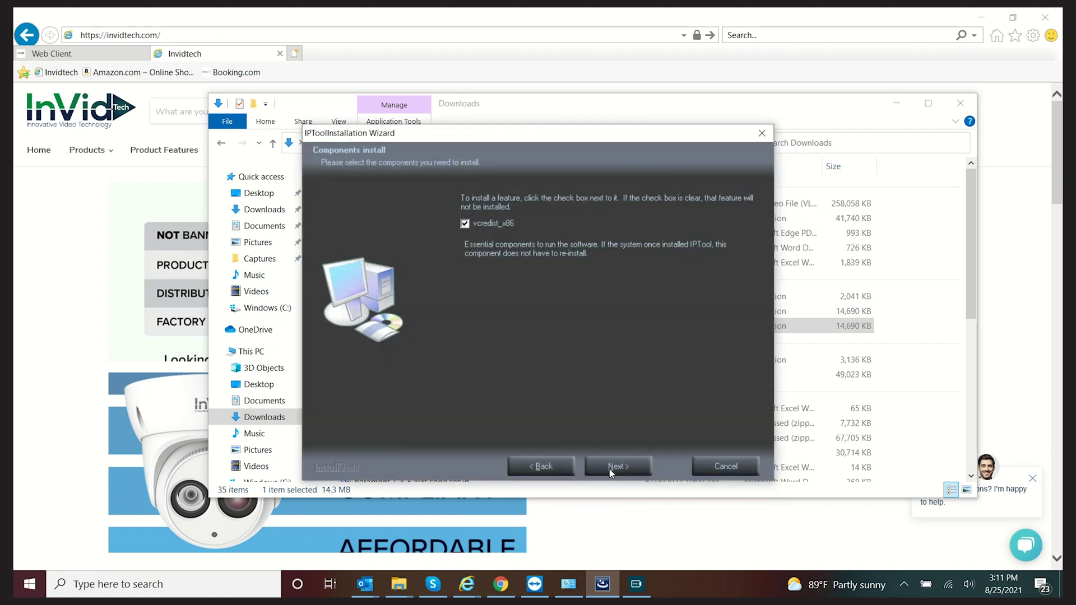
pyautogui.click(610, 469)
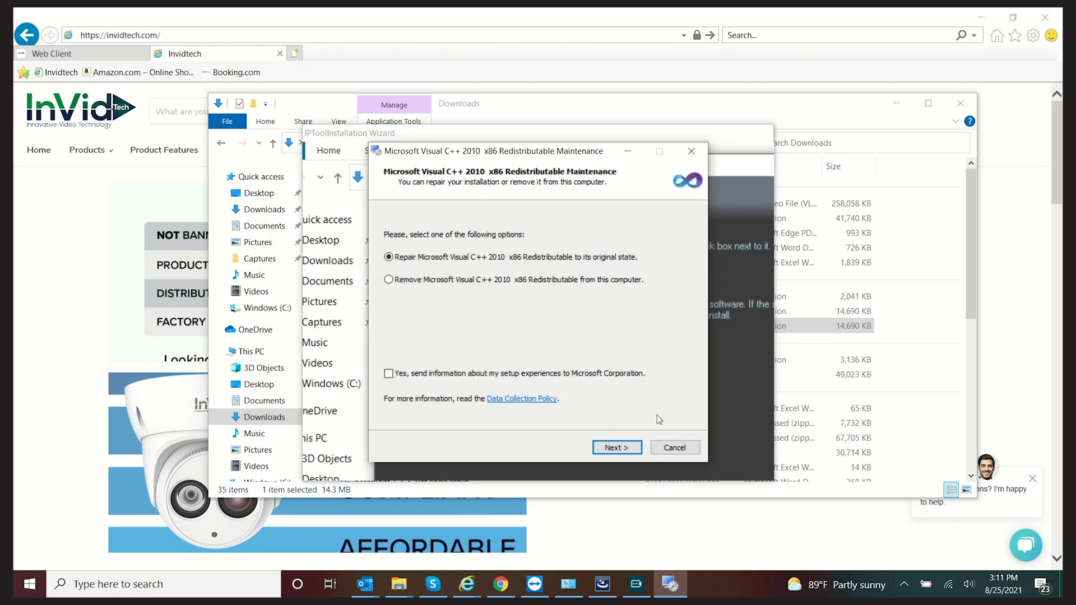
# Repair the Visual C++ 2010 x86 Redistributable and close the completed repair window
pyautogui.click(617, 448)
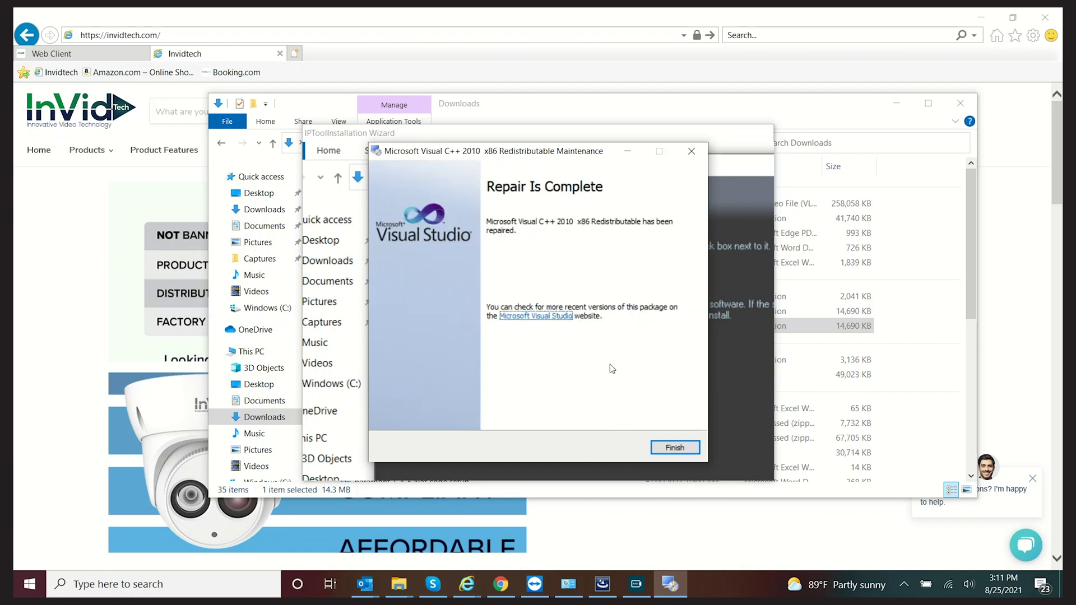
pyautogui.click(674, 447)
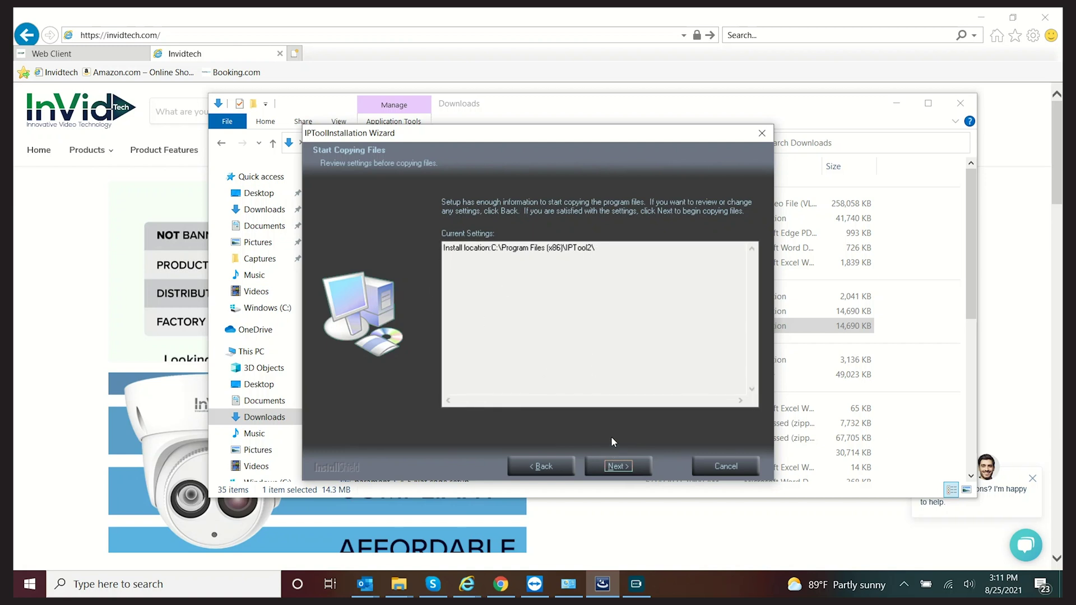
# Start copying IPTool files into C:\Program Files (x86)\IPTool2\ to complete setup
pyautogui.click(646, 461)
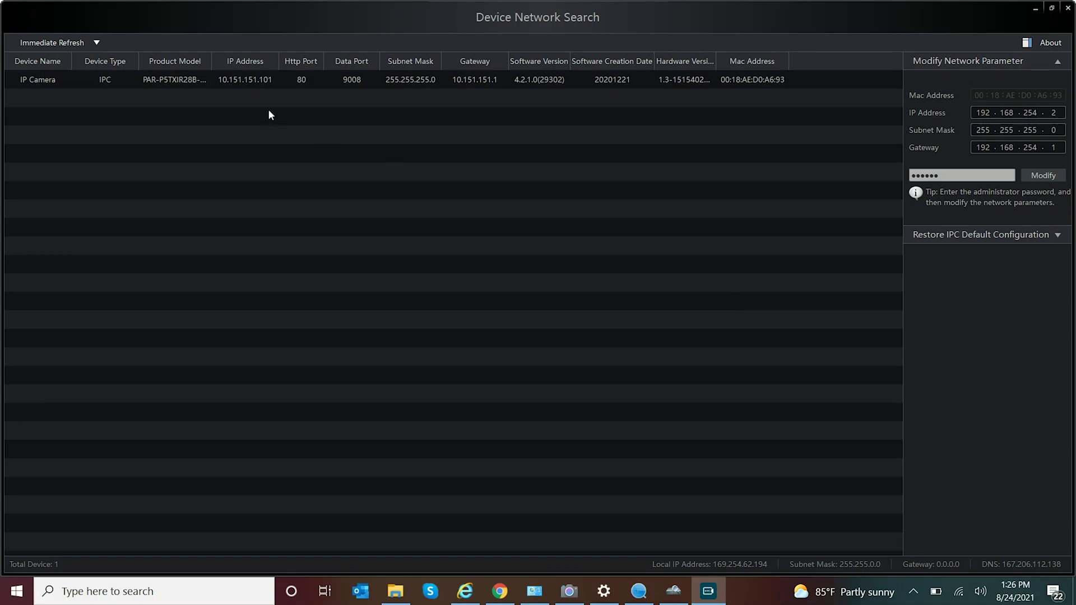
# Change the IP Camera's address to 192.168.254.2 and its gateway to 192.168.254.1
pyautogui.click(250, 80)
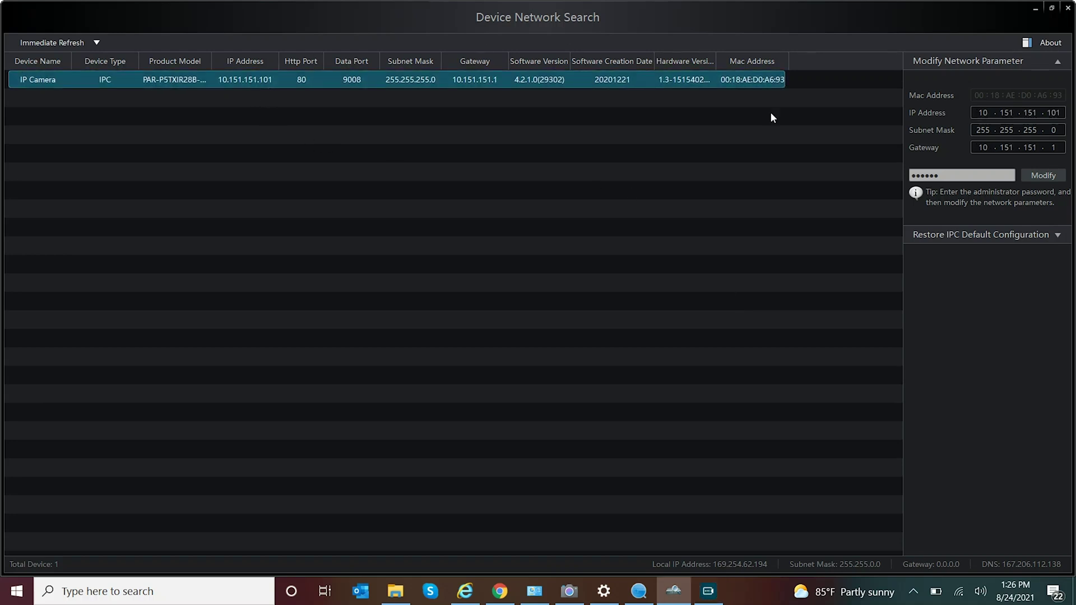
pyautogui.click(978, 112)
pyautogui.doubleClick(988, 111)
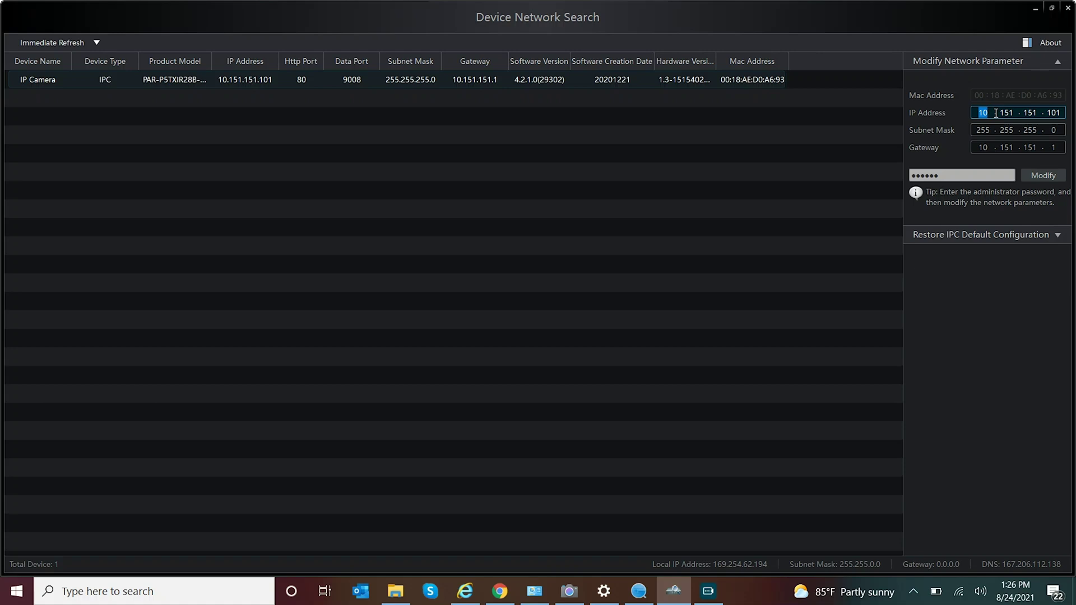
pyautogui.write('192.168.254.2')
pyautogui.click(979, 148)
pyautogui.write('54')
# Enter the admin password, apply the new network settings and dismiss the success message
pyautogui.moveTo(952, 176); pyautogui.dragTo(903, 175)
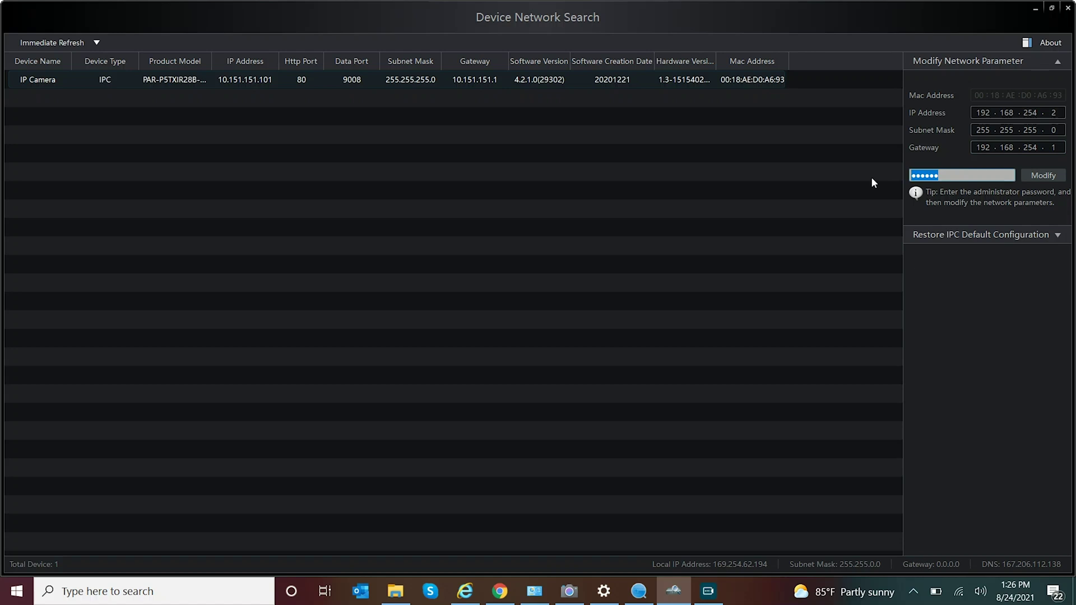
pyautogui.write('123456')
pyautogui.click(1046, 176)
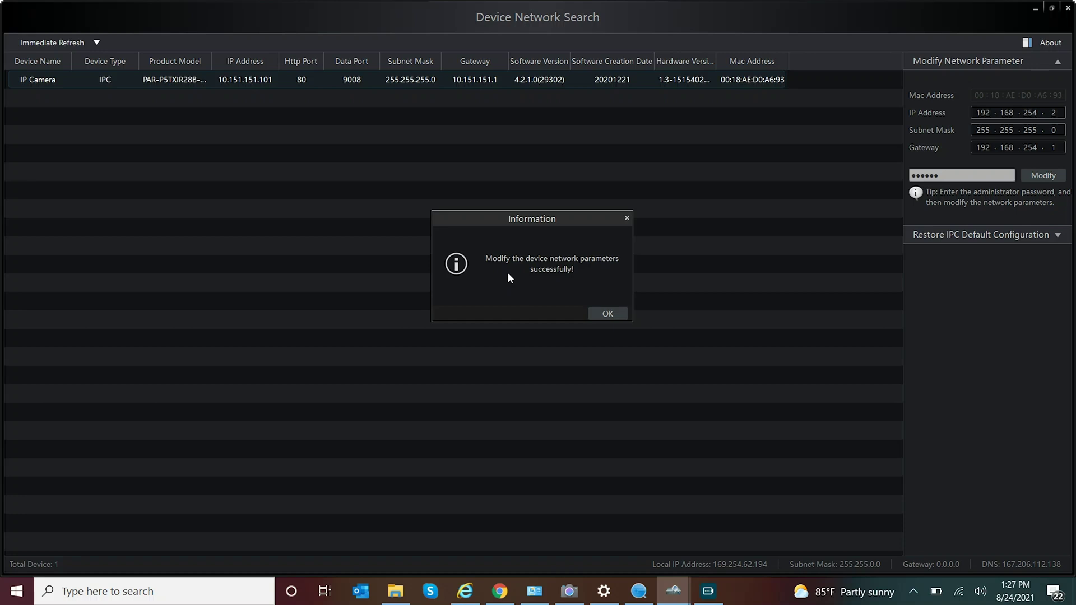
pyautogui.click(605, 314)
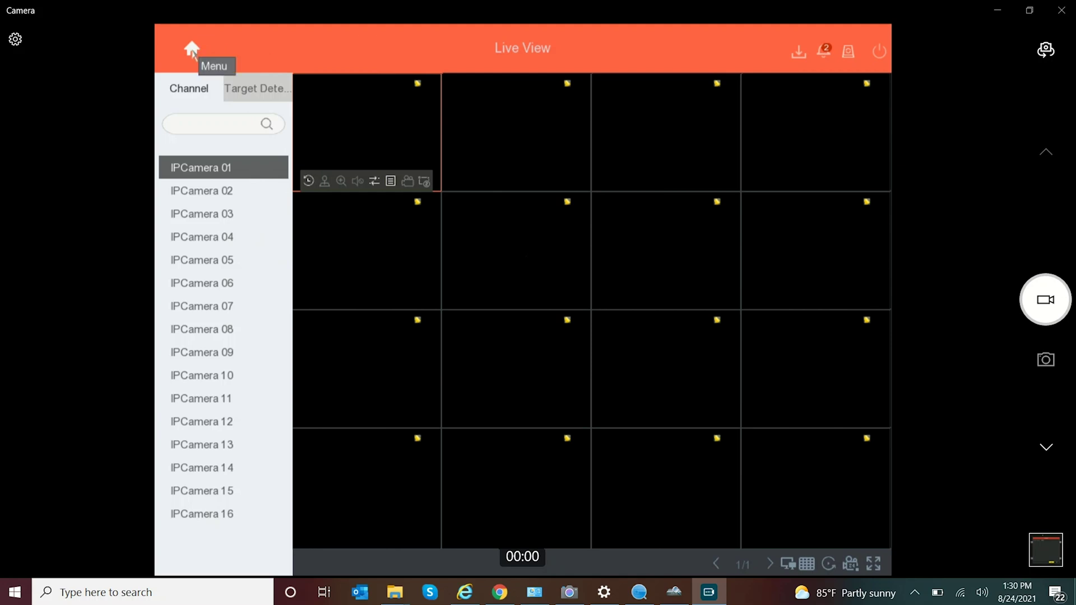
# Open the NVR's Camera page and read D1's status: 192.168.254.2, wrong user name or password
pyautogui.click(193, 50)
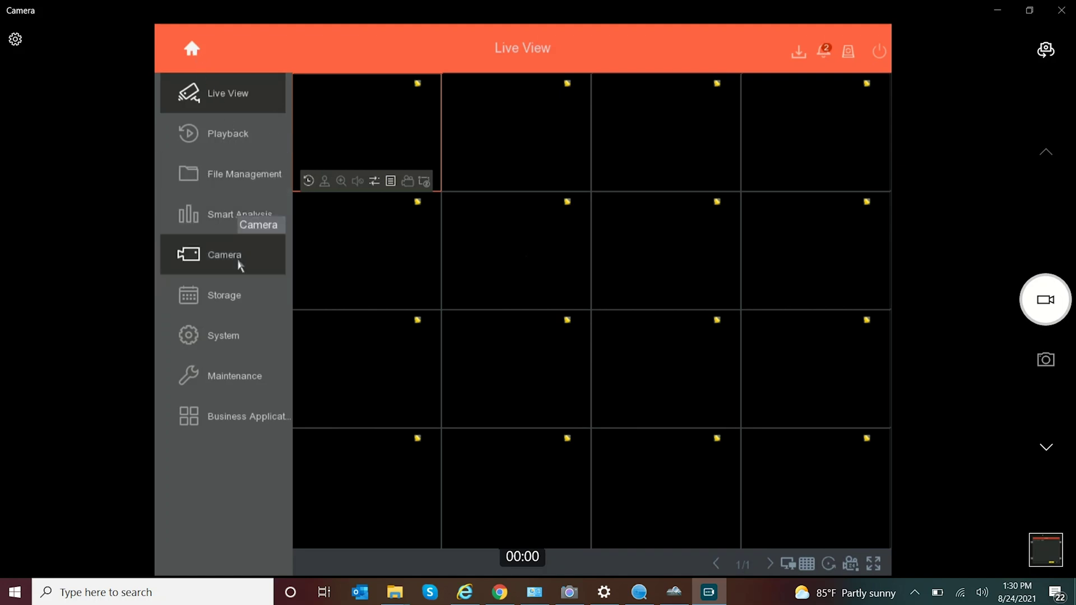
pyautogui.click(240, 266)
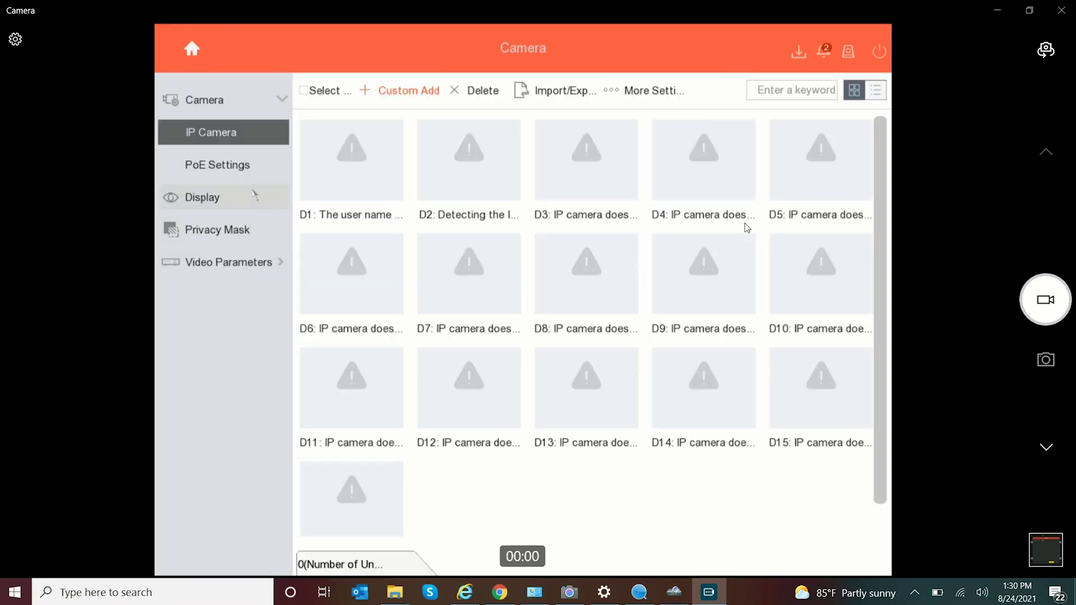
pyautogui.moveTo(343, 159)
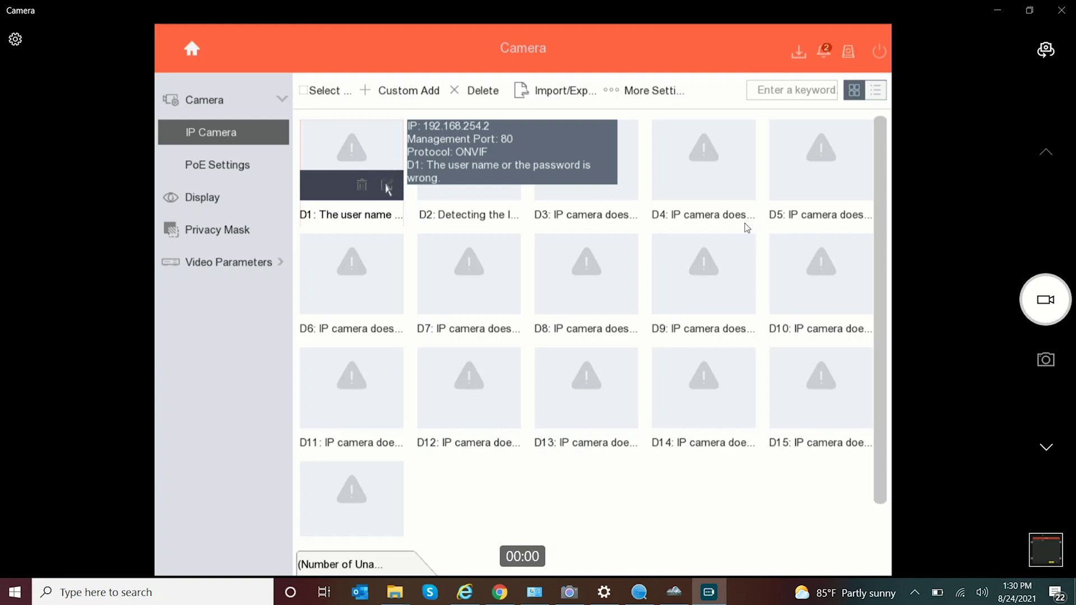
# Set camera D1 to Manual adding and verify IP 192.168.254.2, ONVIF and port 80
pyautogui.click(387, 186)
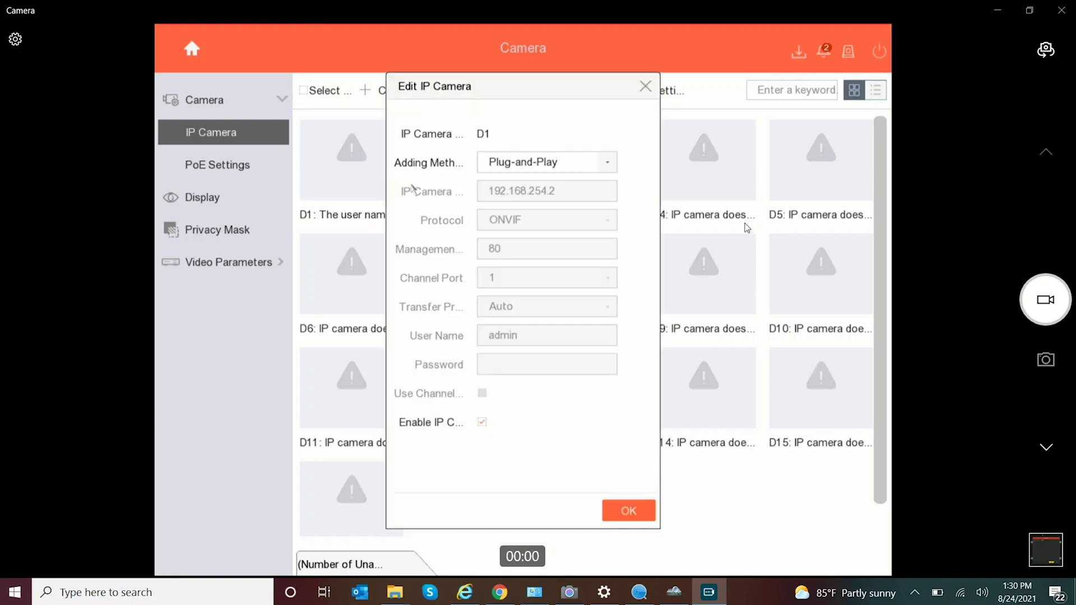
pyautogui.click(534, 168)
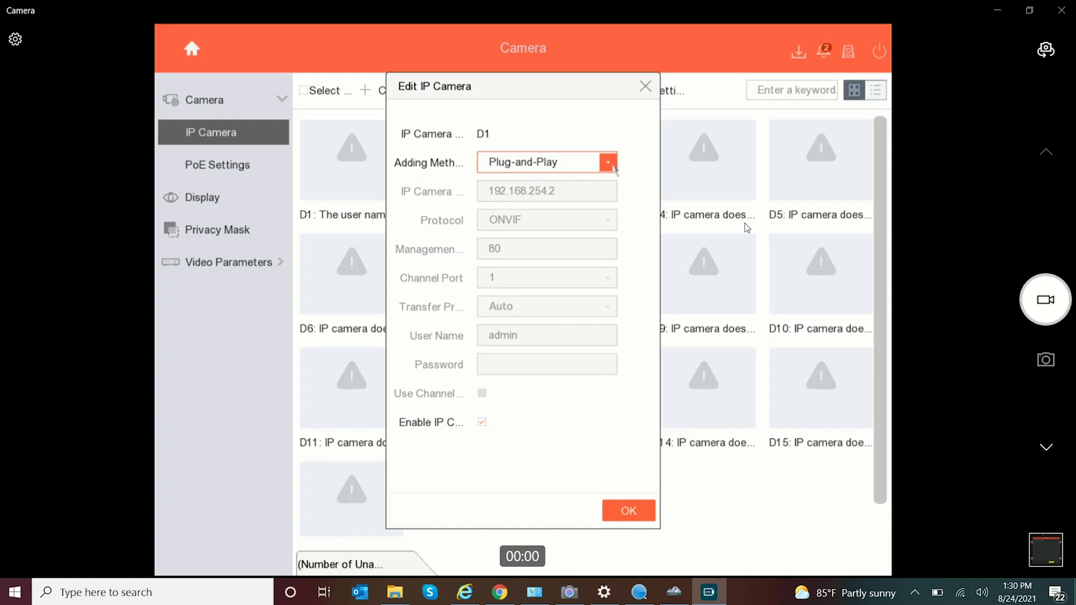
pyautogui.click(607, 162)
pyautogui.click(582, 189)
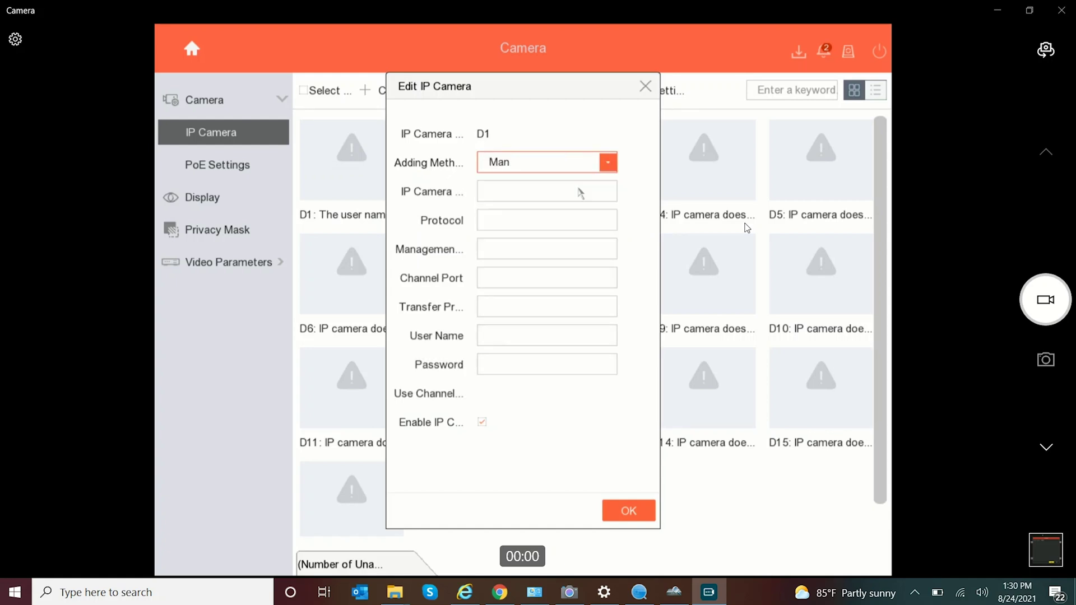
pyautogui.click(565, 193)
pyautogui.click(531, 220)
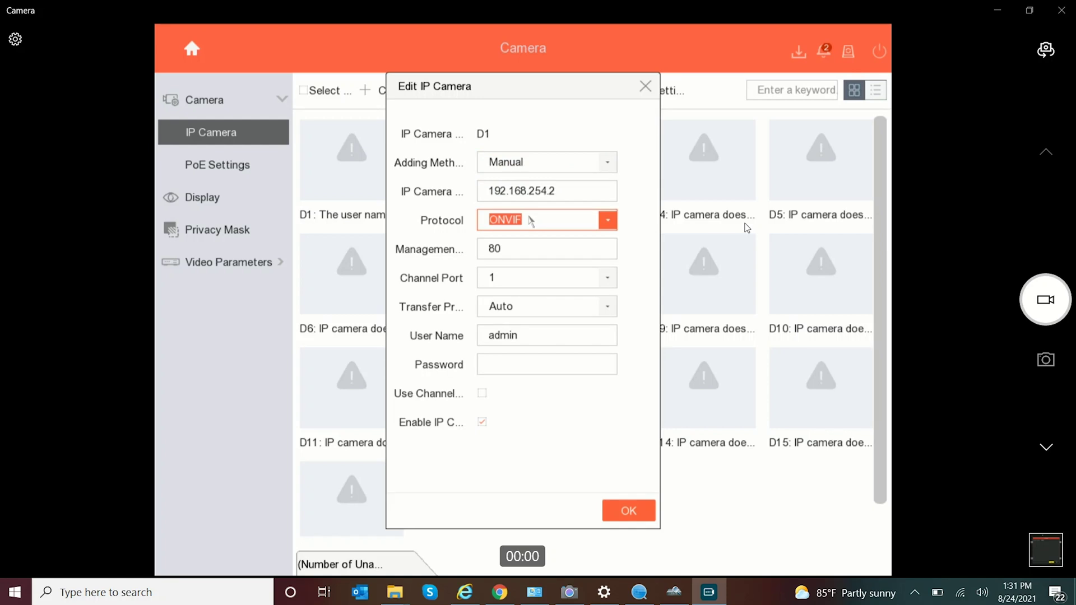
pyautogui.click(535, 192)
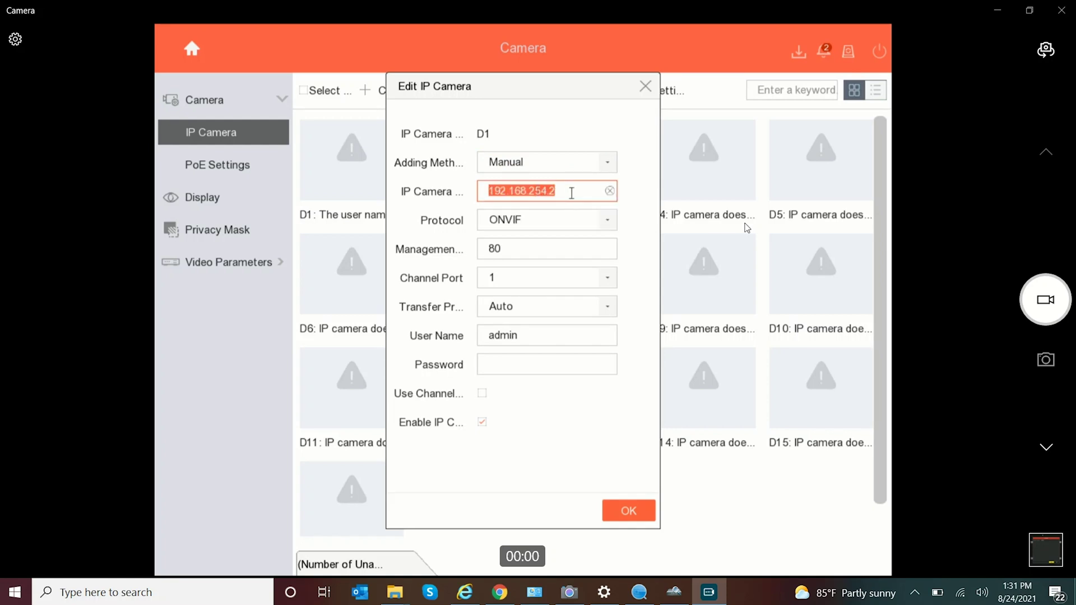
pyautogui.click(547, 219)
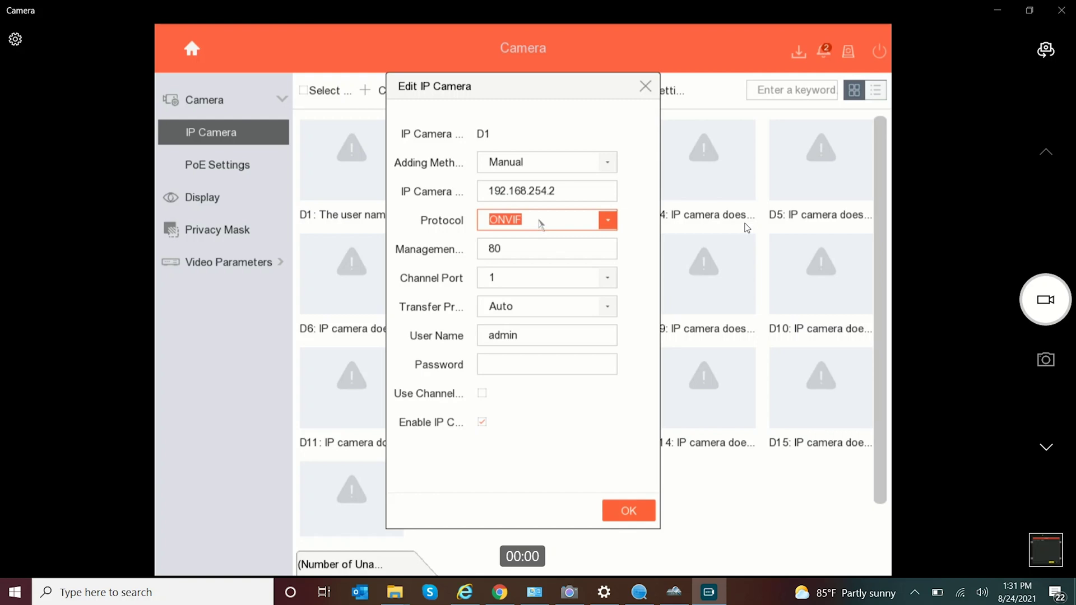
pyautogui.click(518, 247)
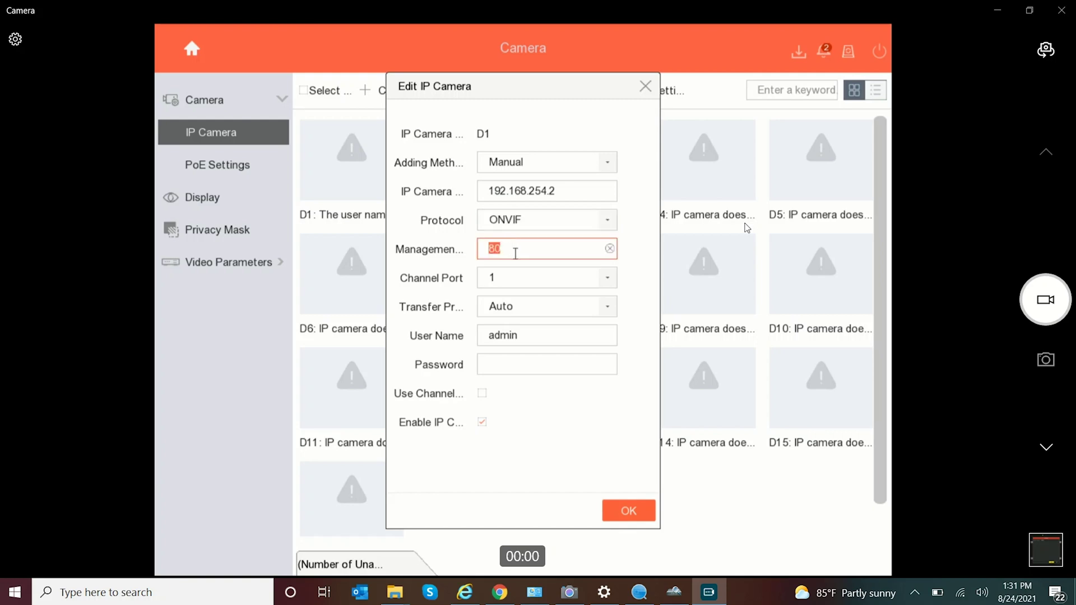
# Type D1's six-digit camera password with the on-screen keyboard and reveal it to check
pyautogui.click(511, 358)
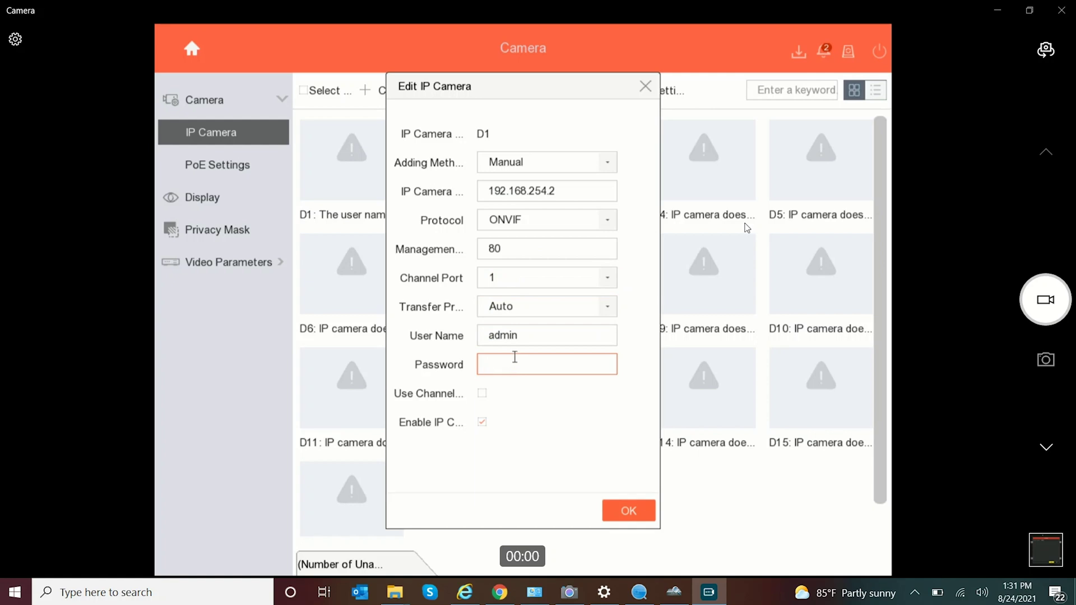
pyautogui.click(515, 359)
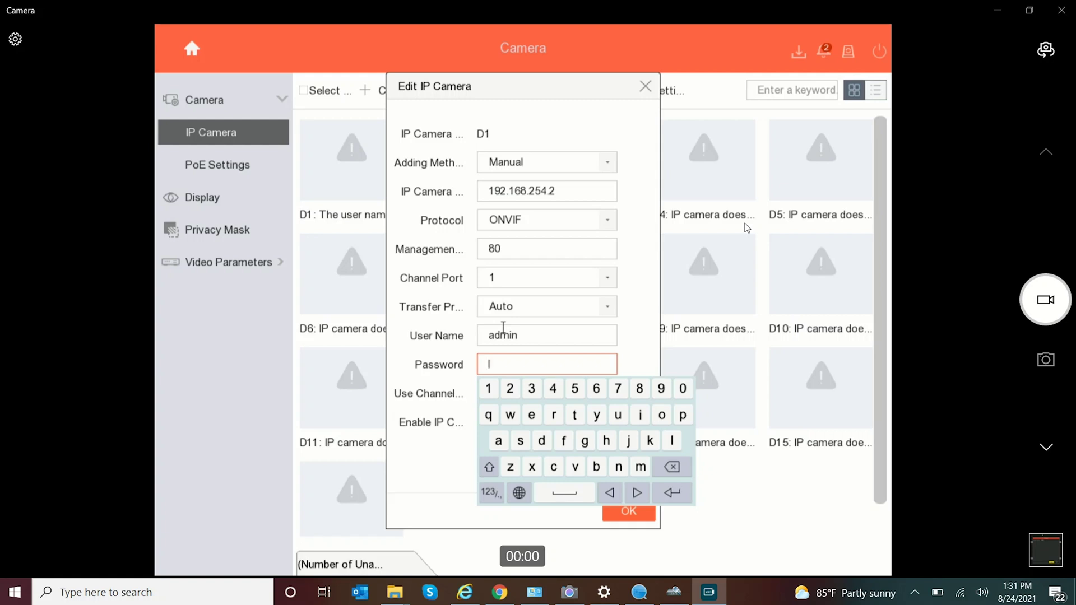
pyautogui.click(488, 389)
pyautogui.click(510, 388)
pyautogui.click(531, 389)
pyautogui.click(553, 389)
pyautogui.click(575, 389)
pyautogui.click(596, 388)
pyautogui.click(667, 495)
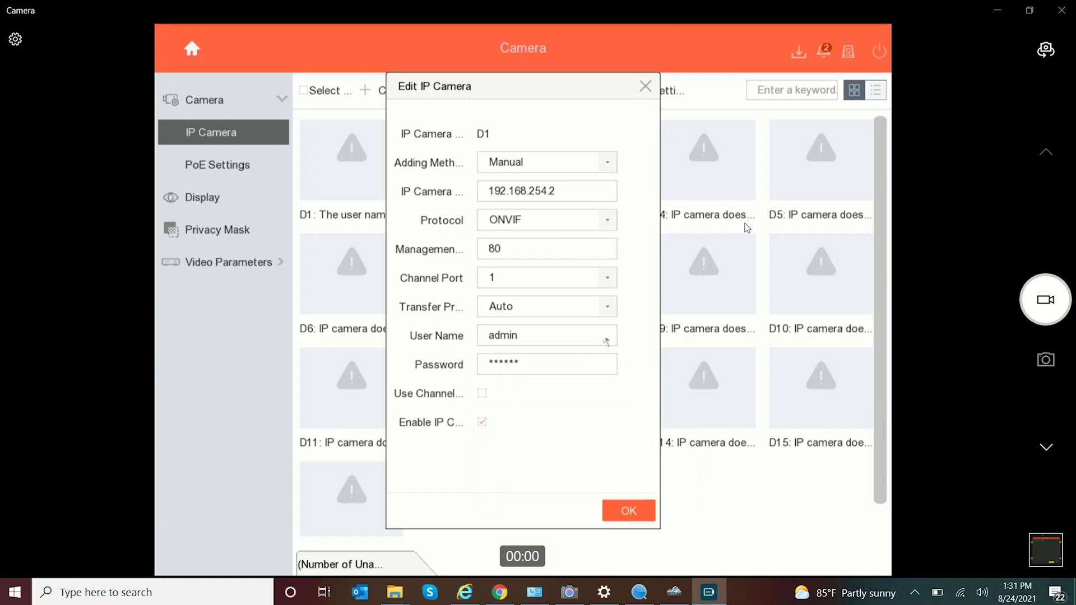
pyautogui.click(596, 365)
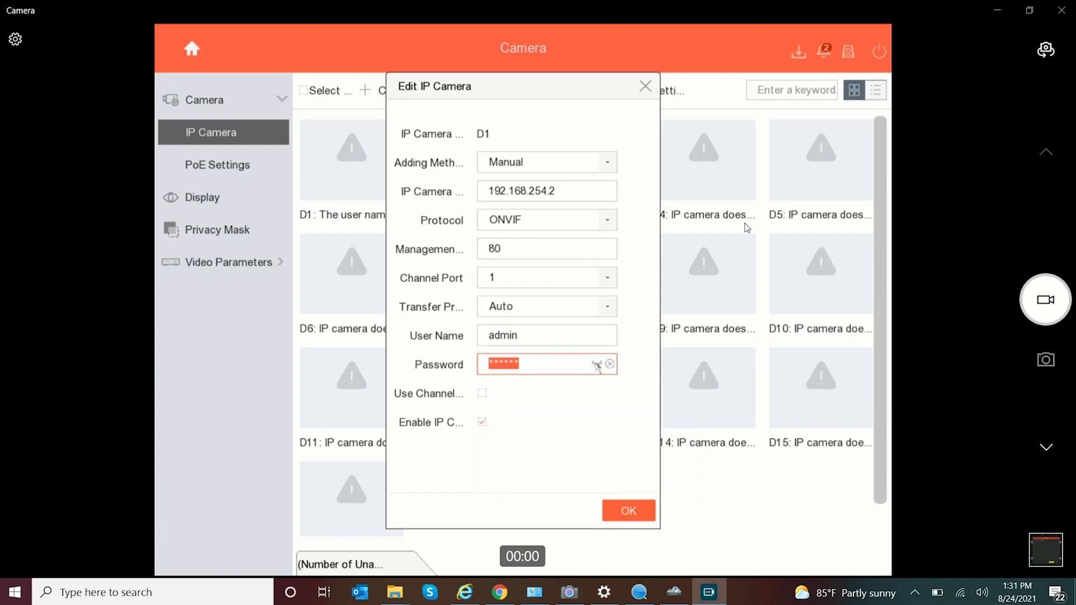
pyautogui.click(596, 365)
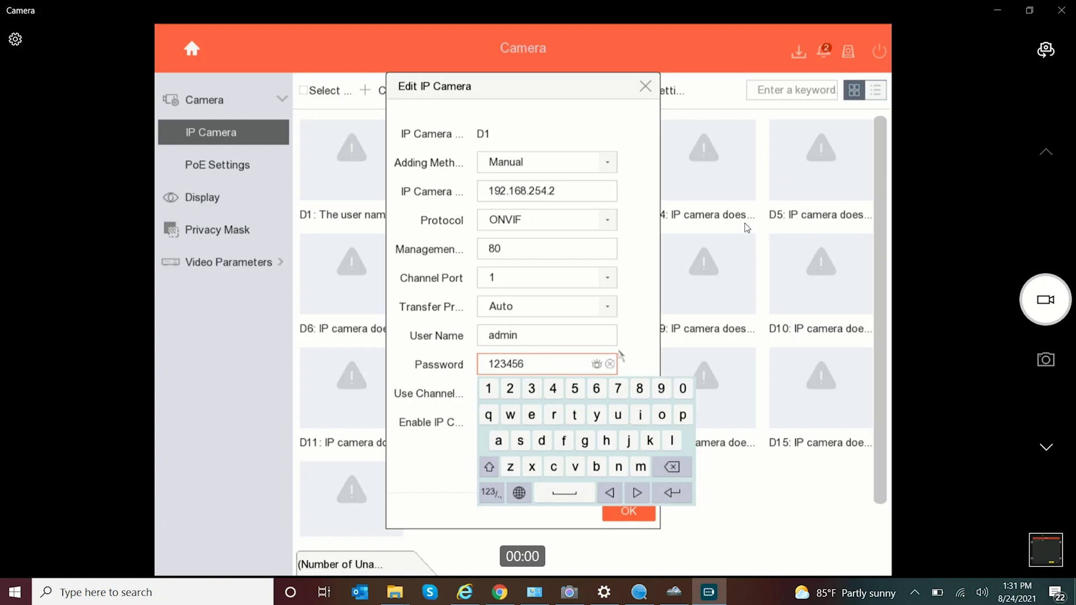
pyautogui.click(672, 493)
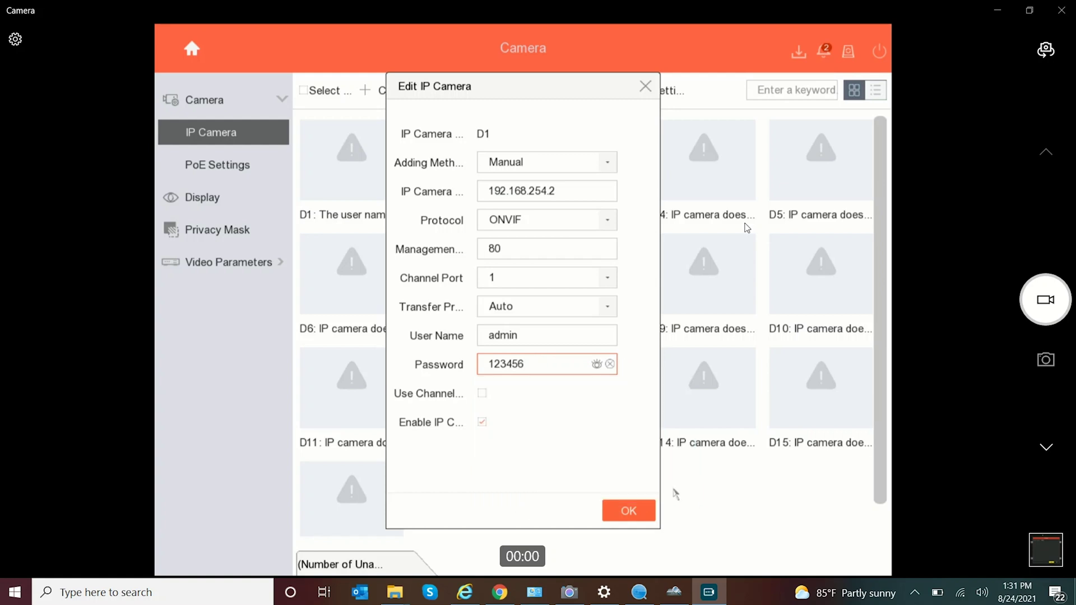
# Save D1's settings, confirm its thumbnail shows video, and switch the NVR to Live View
pyautogui.click(621, 515)
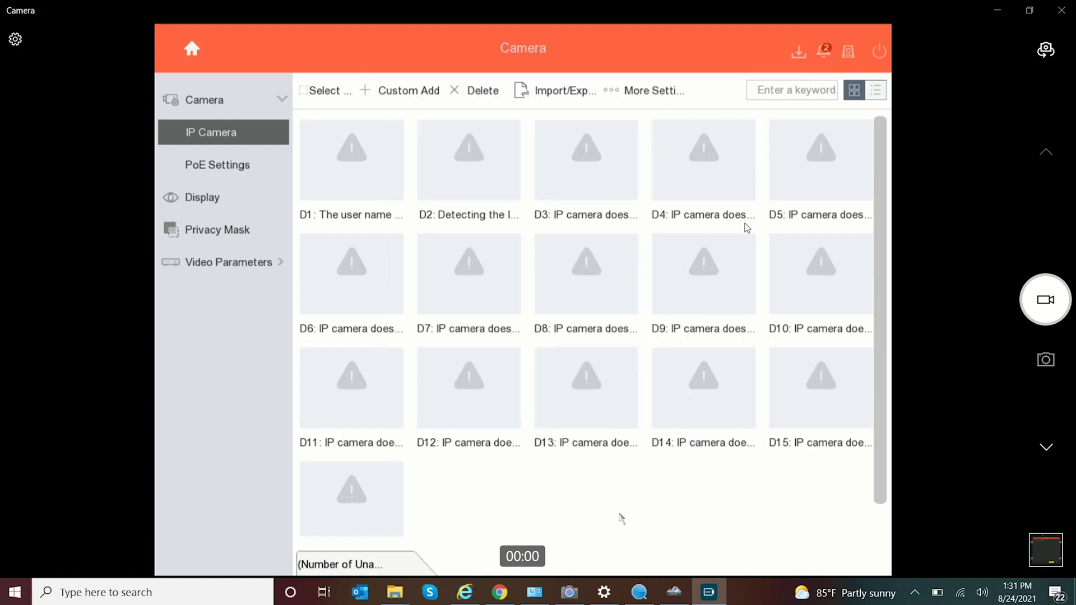
pyautogui.moveTo(444, 358)
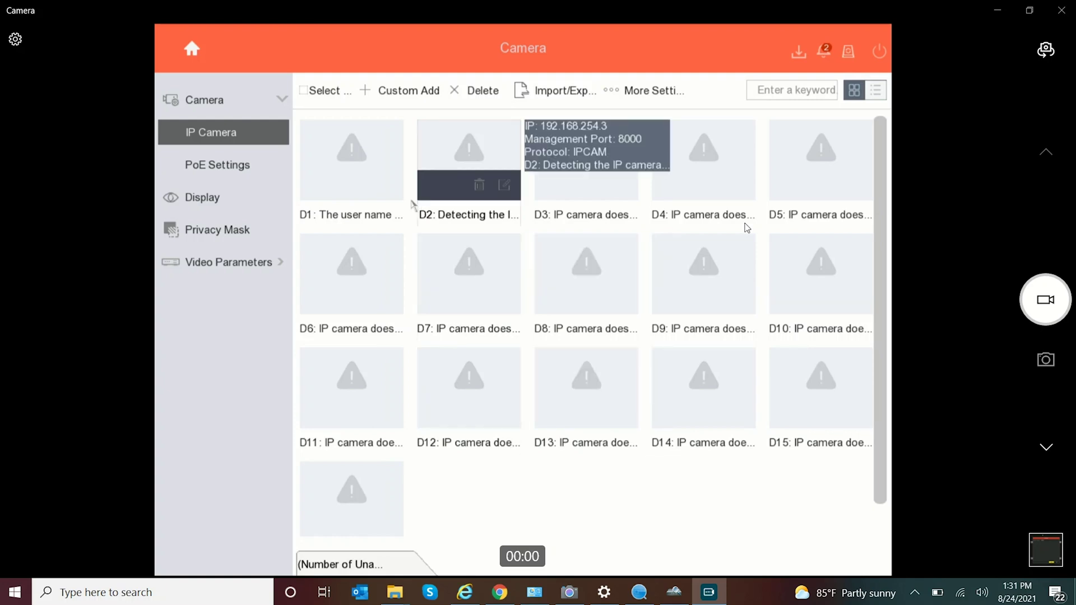
pyautogui.moveTo(361, 203)
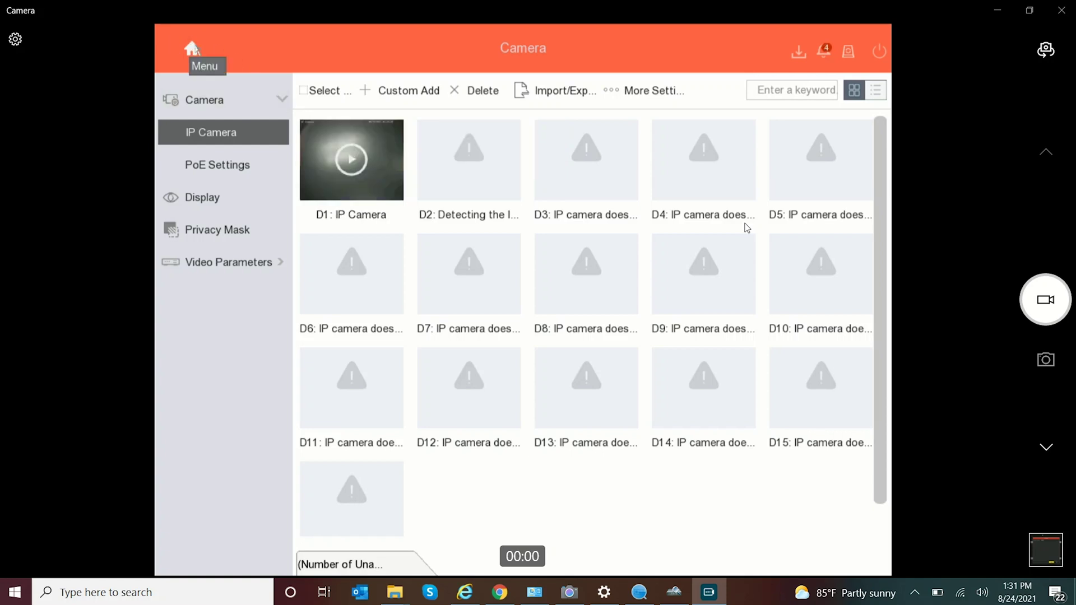
pyautogui.click(192, 48)
pyautogui.click(245, 91)
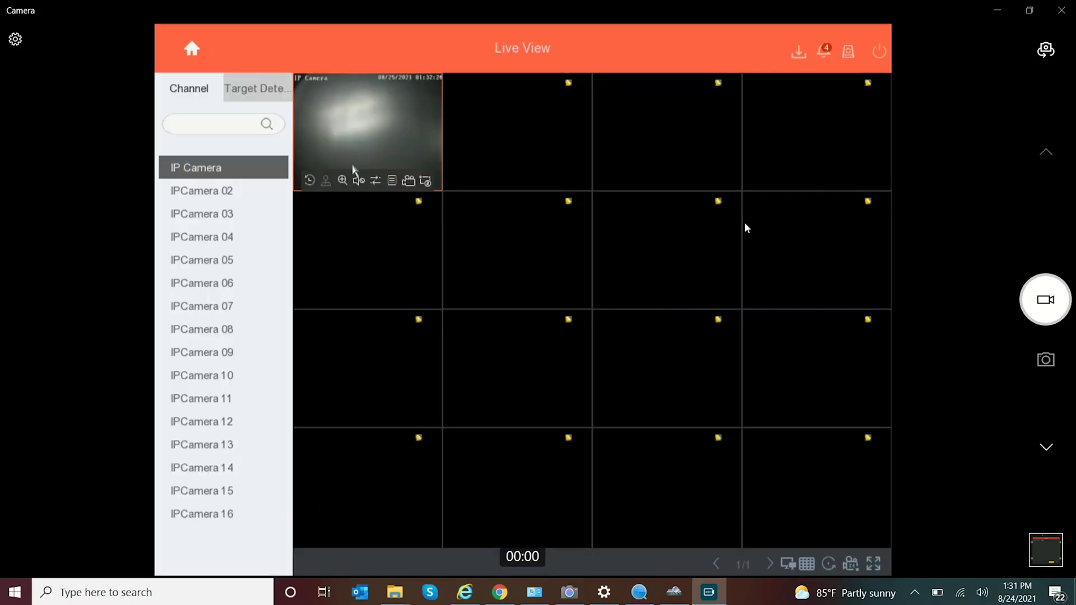